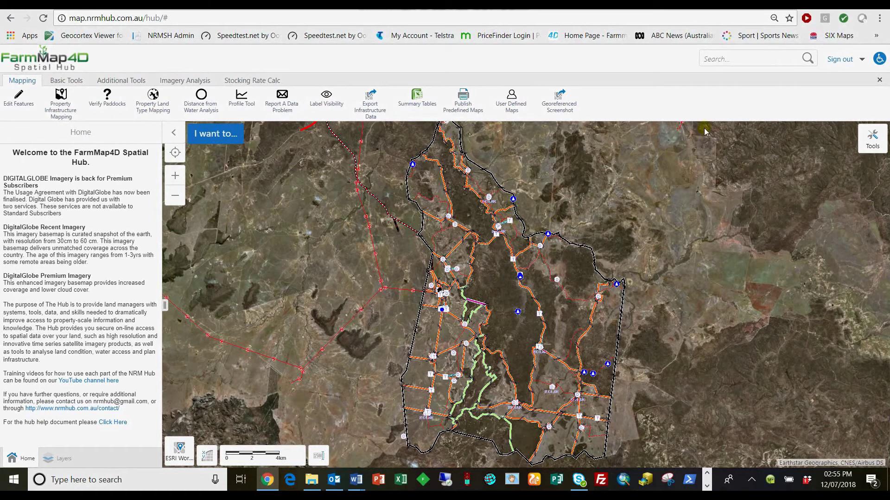
Step: Explore the property map by zooming and panning, and return it to the initial map extent
{"action": "scroll", "coordinate": [534, 232], "scroll_direction": "down", "scroll_amount": 1}
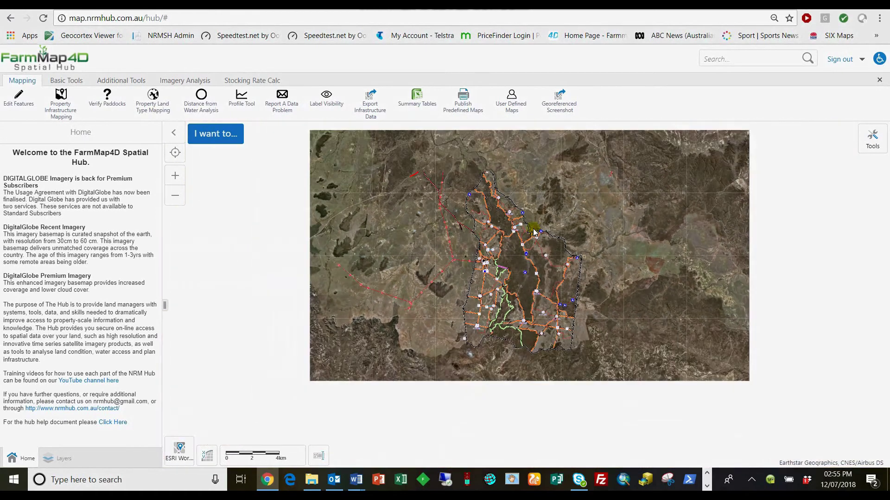
{"action": "scroll", "coordinate": [534, 232], "scroll_direction": "up", "scroll_amount": 1}
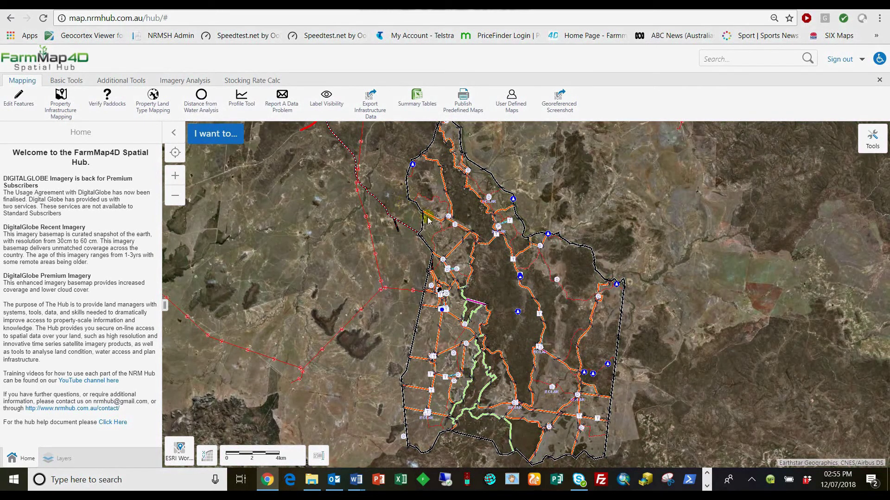
{"action": "left_click_drag", "start_coordinate": [428, 221], "coordinate": [484, 219]}
{"action": "left_click", "coordinate": [176, 176]}
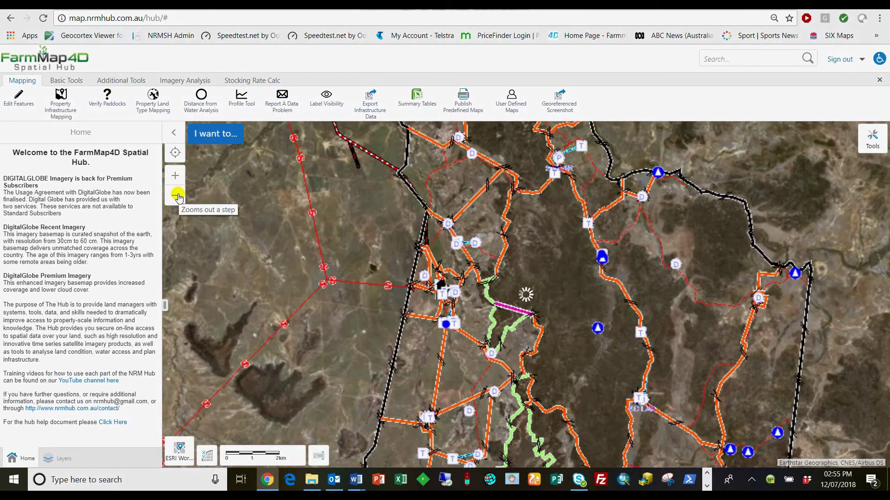
{"action": "left_click", "coordinate": [176, 196]}
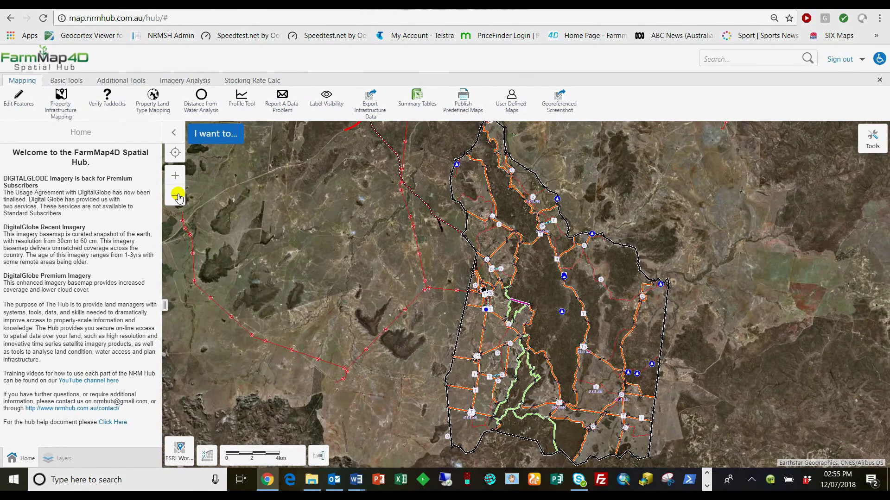
{"action": "left_click", "coordinate": [220, 139]}
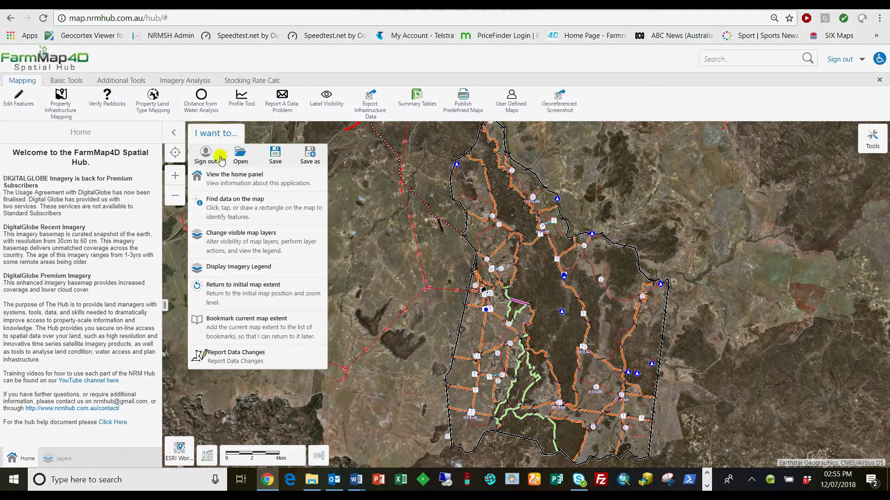
{"action": "left_click", "coordinate": [238, 288]}
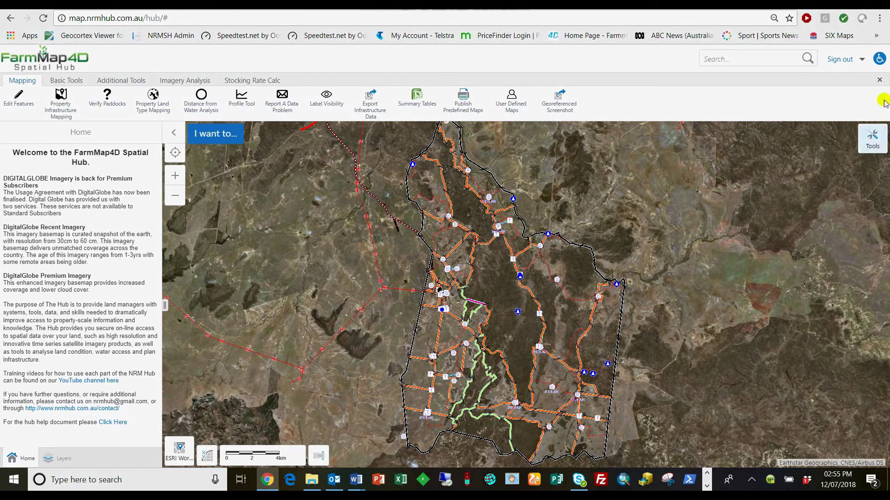
Step: Set the browser page zoom to 75% and switch the browser to full screen
{"action": "left_click", "coordinate": [879, 18]}
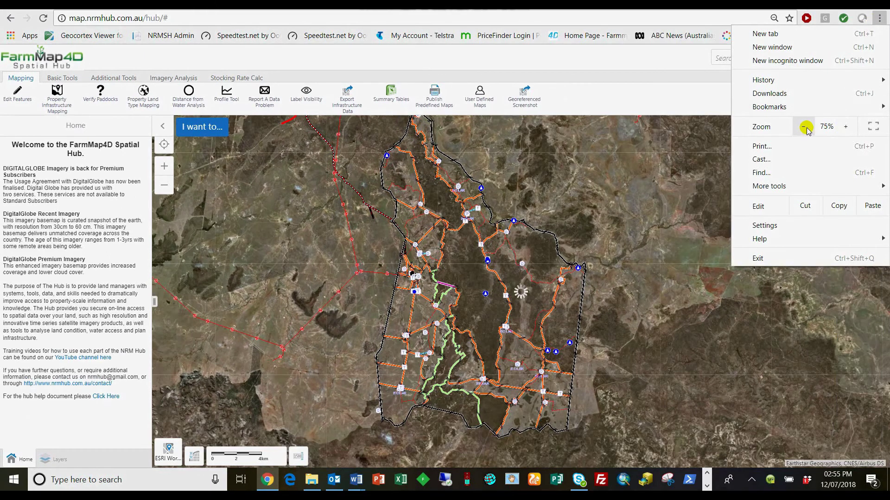
{"action": "left_click", "coordinate": [675, 152]}
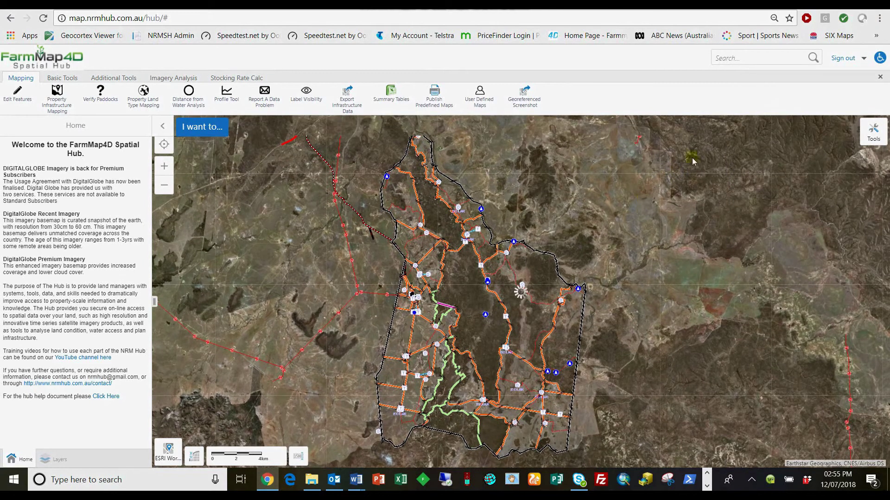
{"action": "left_click", "coordinate": [879, 20]}
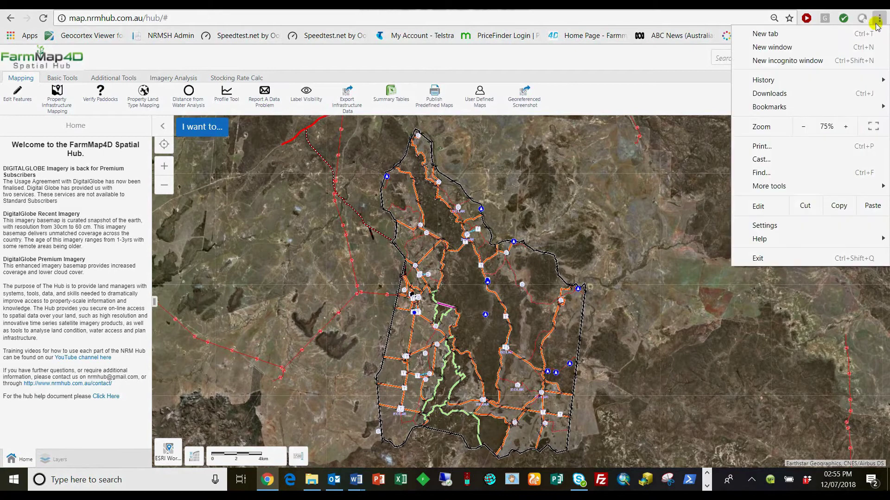
{"action": "left_click", "coordinate": [873, 126]}
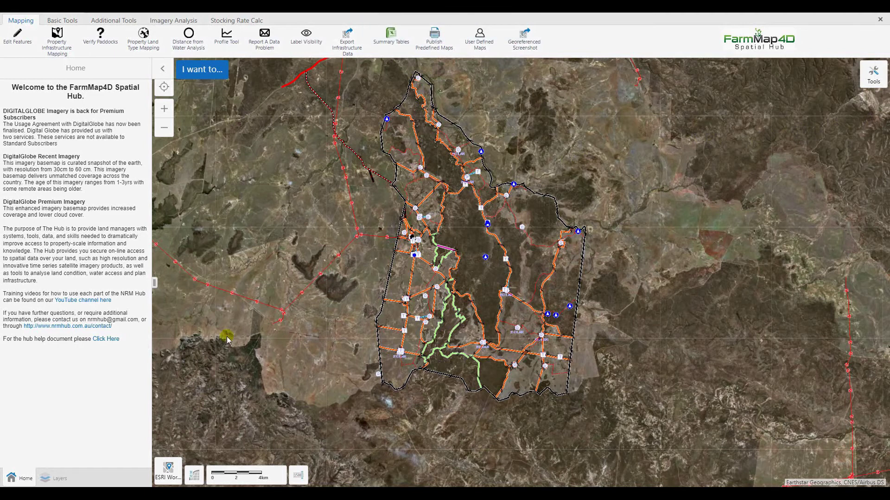
Step: Display the map's layer list, and collapse and restore it to check the wider map view
{"action": "left_click", "coordinate": [47, 481]}
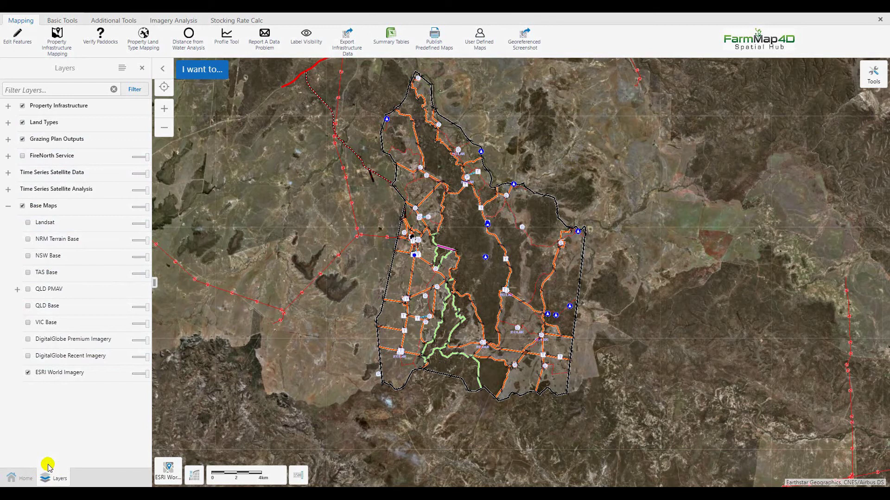
{"action": "left_click", "coordinate": [163, 68]}
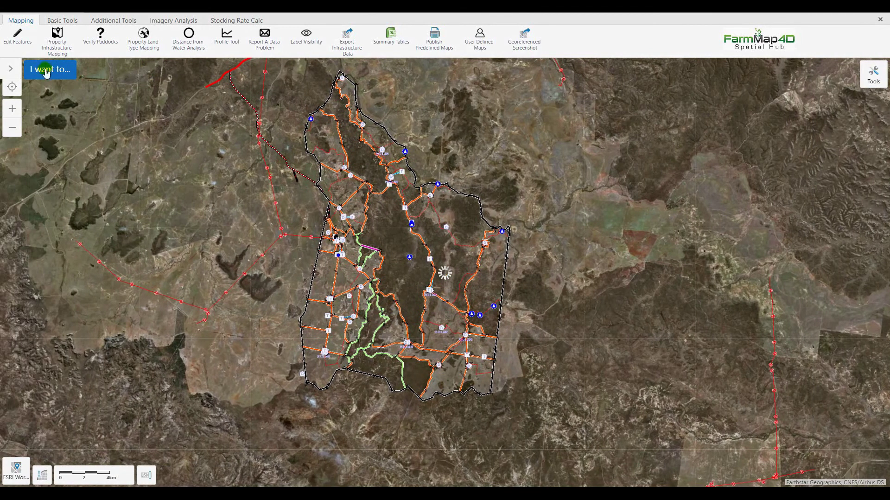
{"action": "left_click", "coordinate": [9, 69]}
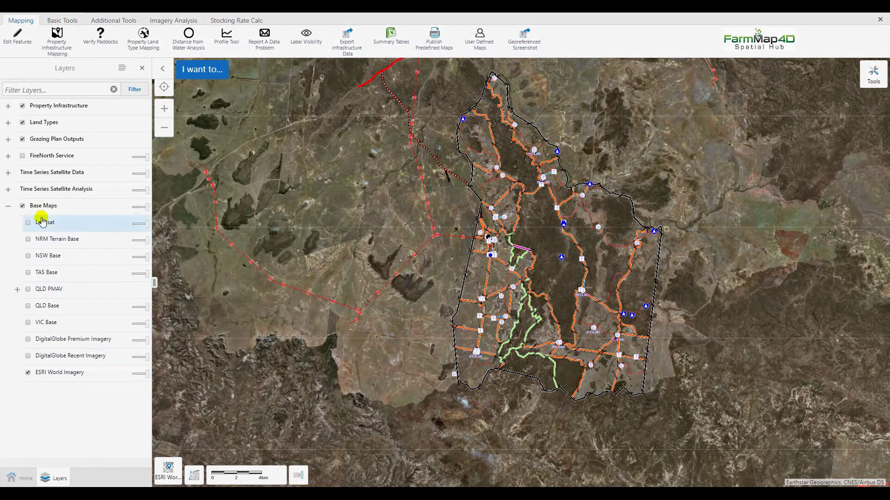
Step: Expand the Land Types group and preview the Property Land Types layer on the map, hiding it again
{"action": "left_click", "coordinate": [7, 123]}
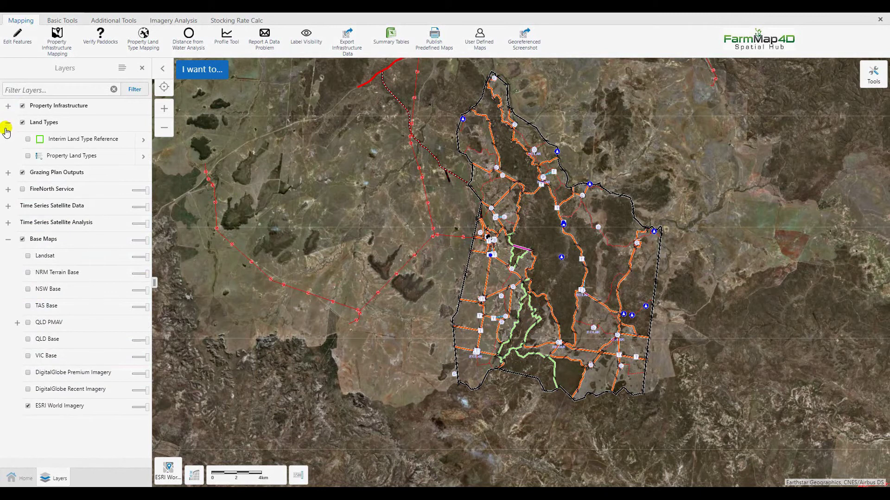
{"action": "left_click", "coordinate": [28, 157]}
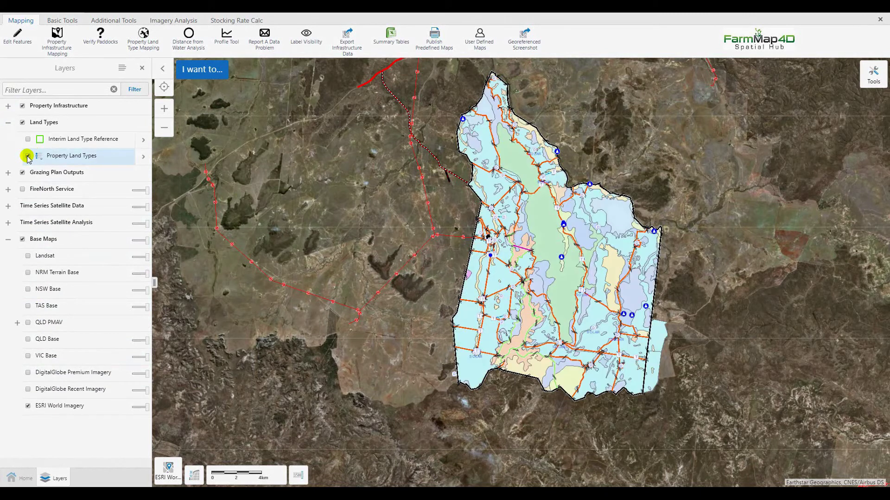
{"action": "left_click", "coordinate": [28, 156]}
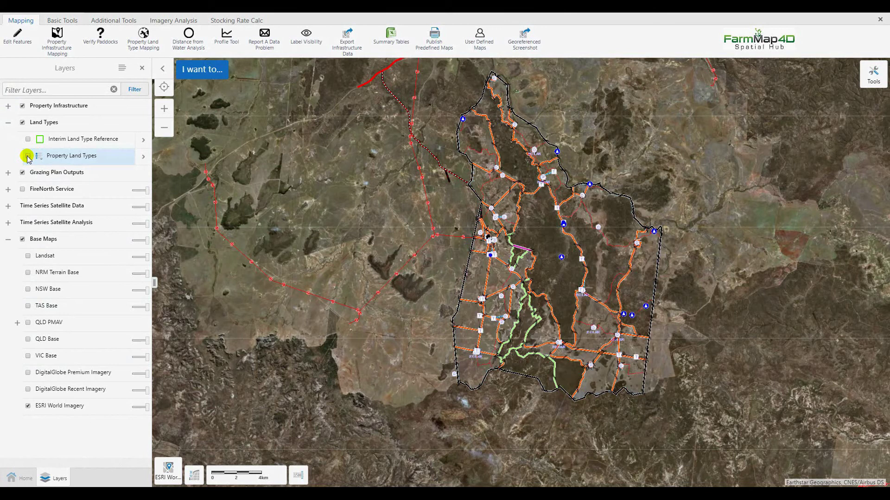
Step: Expand the Seasonal Cover group in Time Series Satellite Data and preview the Fractional Ground Cover layer, hiding it again
{"action": "left_click", "coordinate": [8, 206]}
{"action": "left_click", "coordinate": [16, 224]}
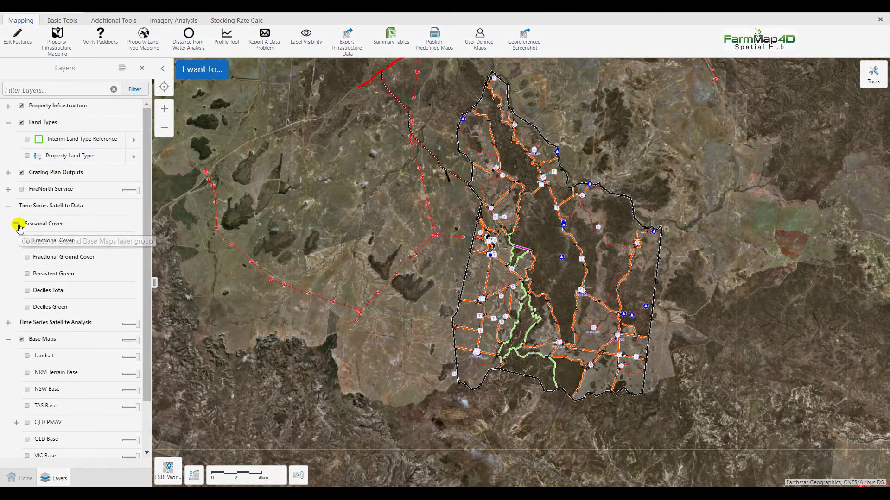
{"action": "left_click", "coordinate": [27, 258]}
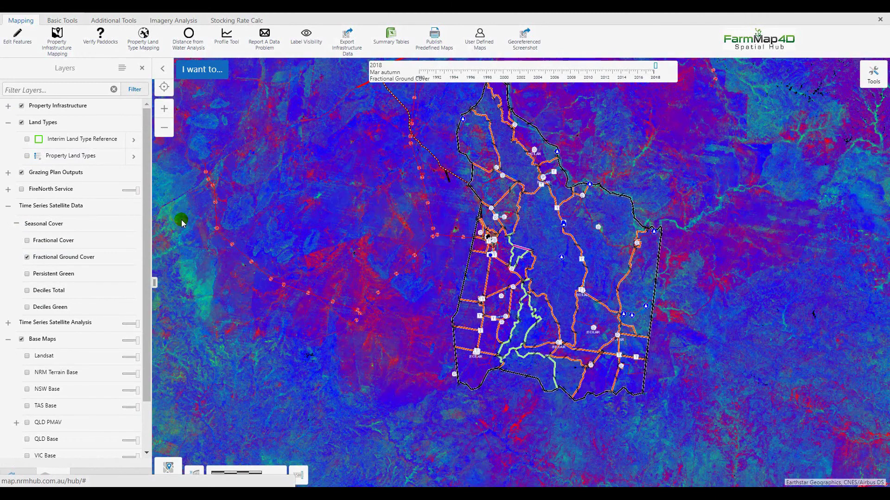
{"action": "left_click", "coordinate": [27, 258]}
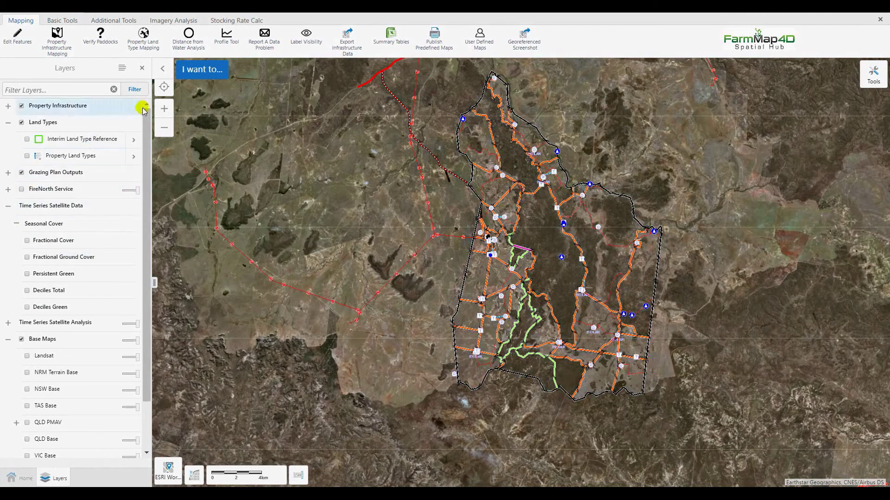
Step: Expand the Property Infrastructure group and examine the symbol legend of Property Infrastructure Points, collapsing the legend again
{"action": "left_click", "coordinate": [8, 107]}
{"action": "left_click", "coordinate": [37, 124]}
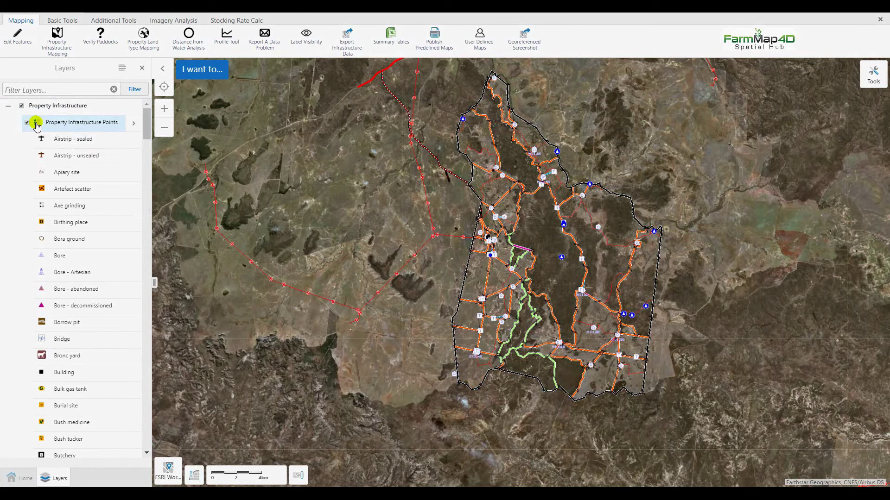
{"action": "scroll", "coordinate": [86, 259], "scroll_direction": "down", "scroll_amount": 4}
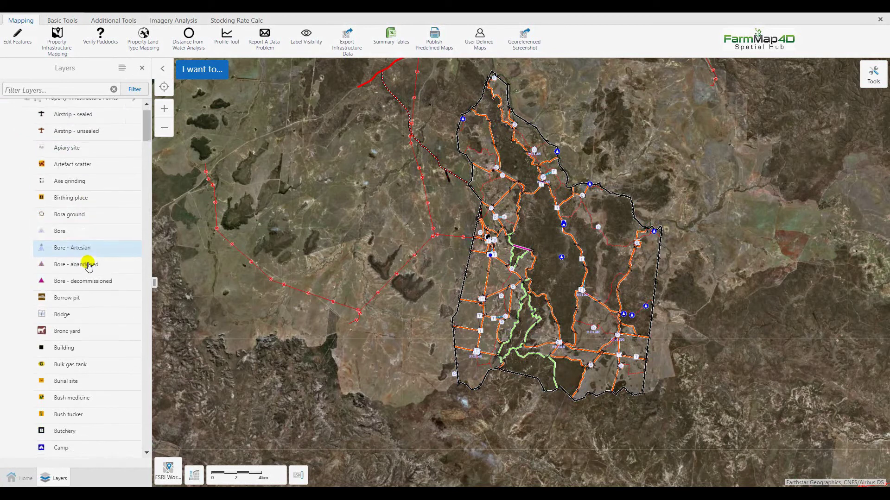
{"action": "scroll", "coordinate": [88, 268], "scroll_direction": "down", "scroll_amount": 2}
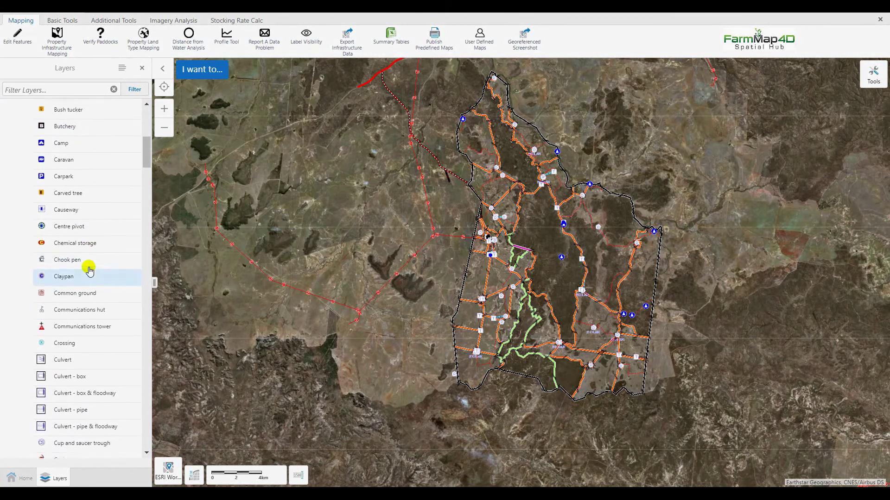
{"action": "scroll", "coordinate": [89, 271], "scroll_direction": "up", "scroll_amount": 3}
{"action": "scroll", "coordinate": [88, 269], "scroll_direction": "up", "scroll_amount": 3}
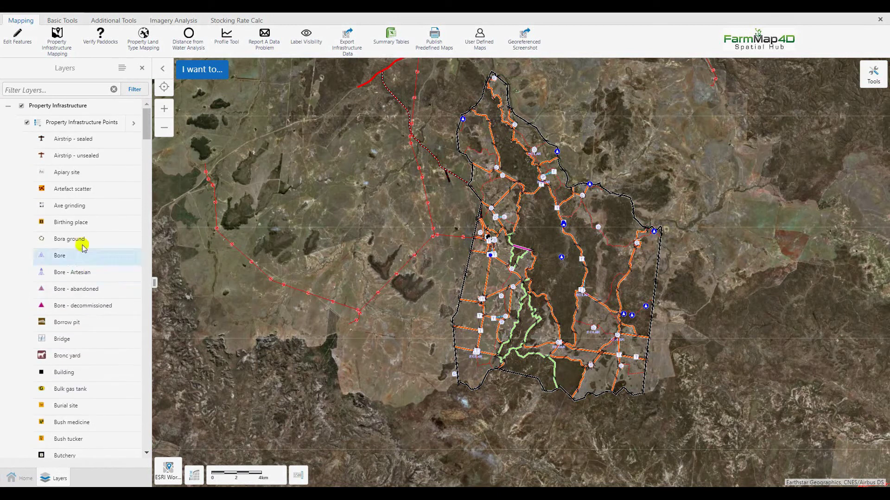
{"action": "left_click", "coordinate": [38, 123]}
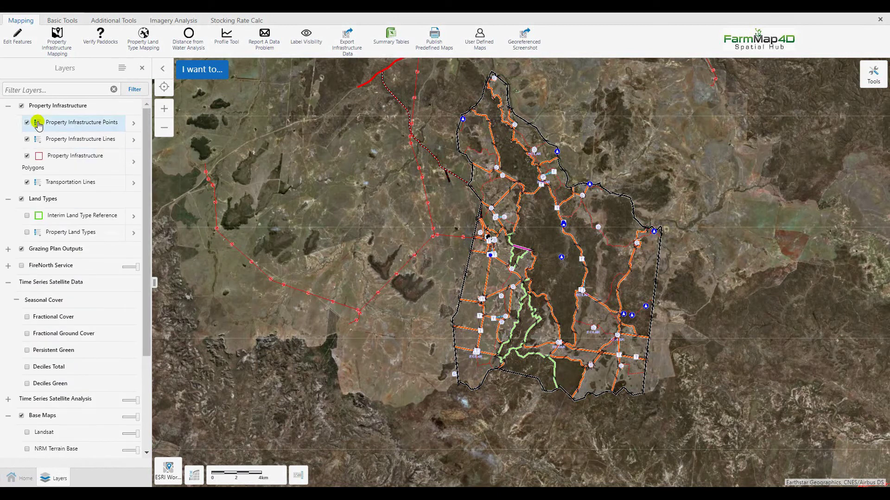
Step: Examine the symbol legend of the Property Infrastructure Lines layer and collapse it again
{"action": "left_click", "coordinate": [38, 140]}
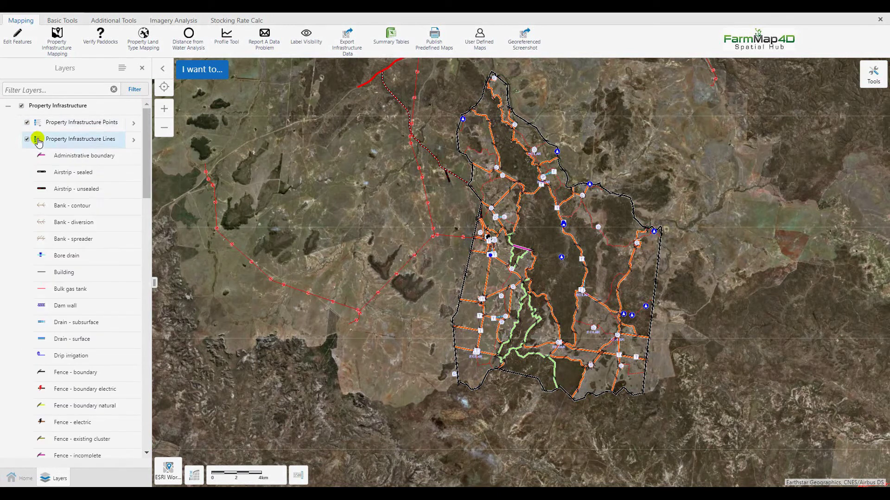
{"action": "scroll", "coordinate": [109, 199], "scroll_direction": "down", "scroll_amount": 4}
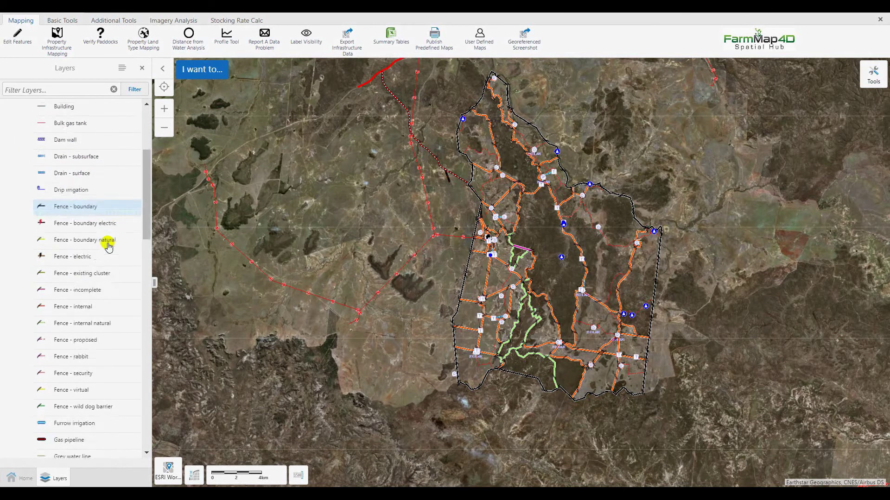
{"action": "scroll", "coordinate": [108, 246], "scroll_direction": "down", "scroll_amount": 5}
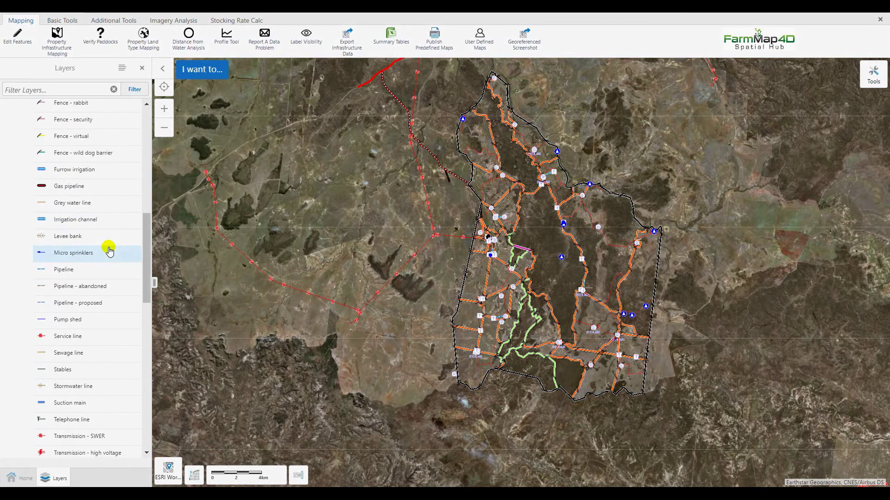
{"action": "scroll", "coordinate": [110, 250], "scroll_direction": "up", "scroll_amount": 9}
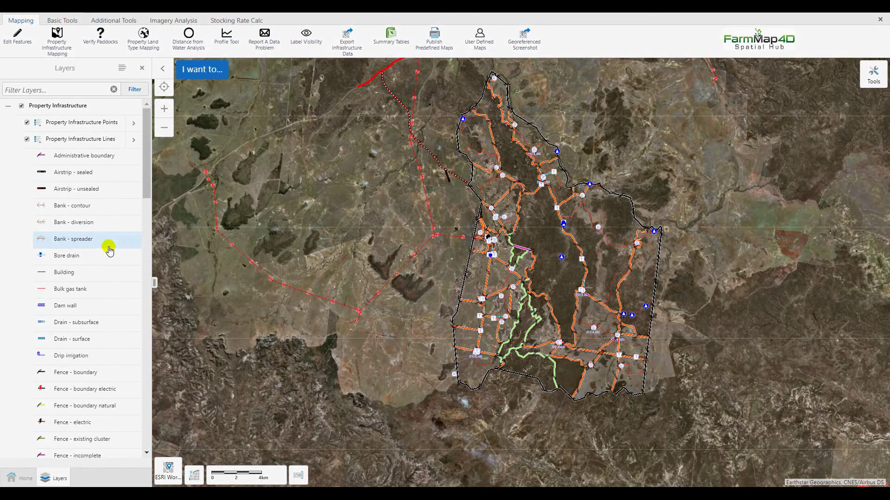
{"action": "left_click", "coordinate": [37, 139]}
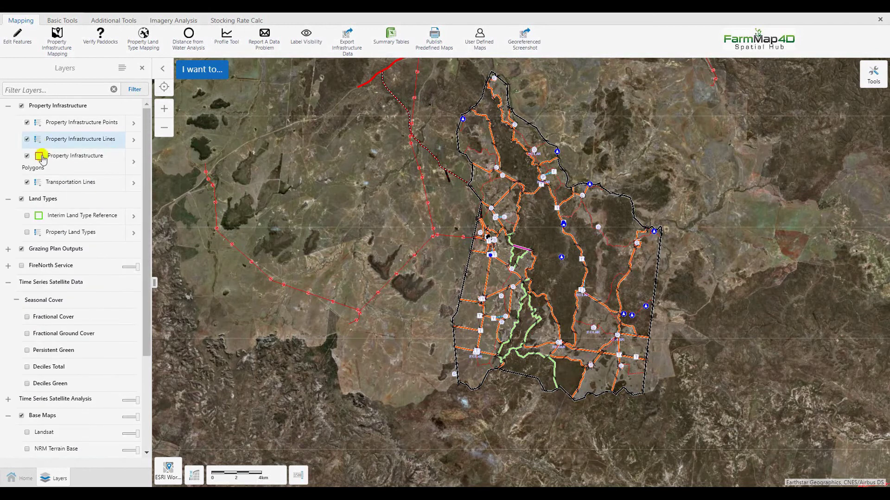
Step: Check the Property Infrastructure Polygons symbol and examine the Transportation Lines legend, collapsing the legend again
{"action": "left_click", "coordinate": [40, 160]}
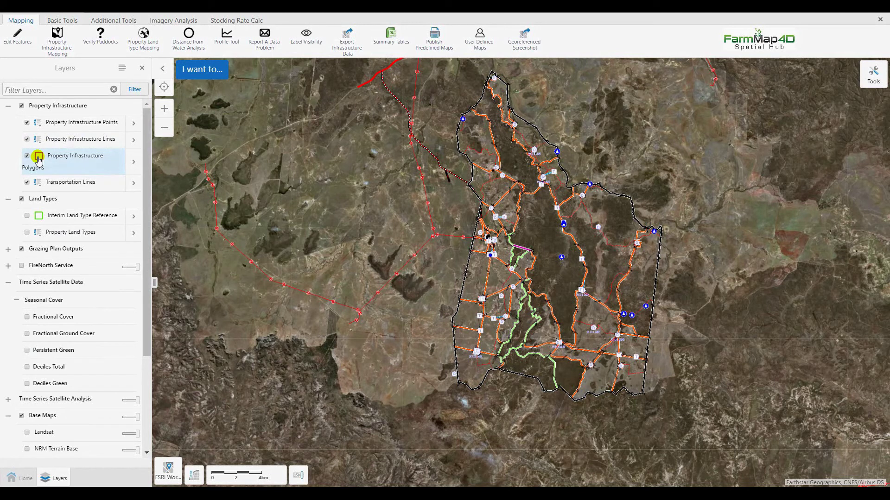
{"action": "left_click", "coordinate": [38, 185]}
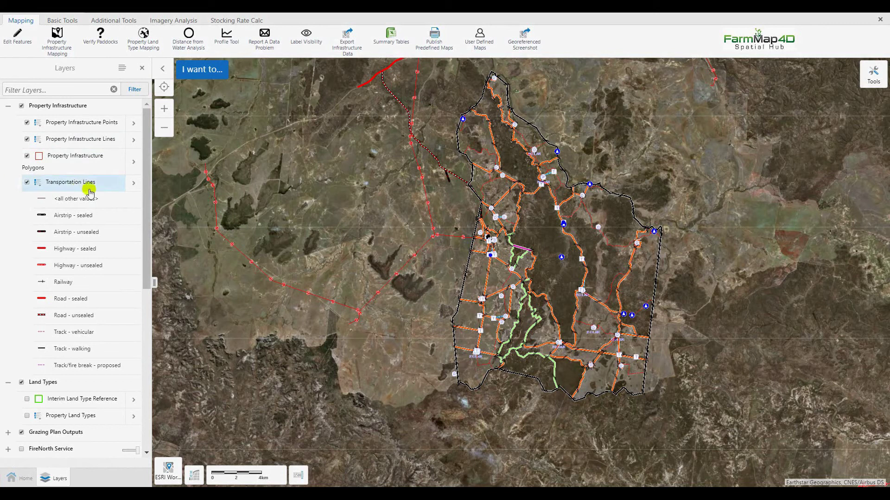
{"action": "left_click", "coordinate": [37, 182]}
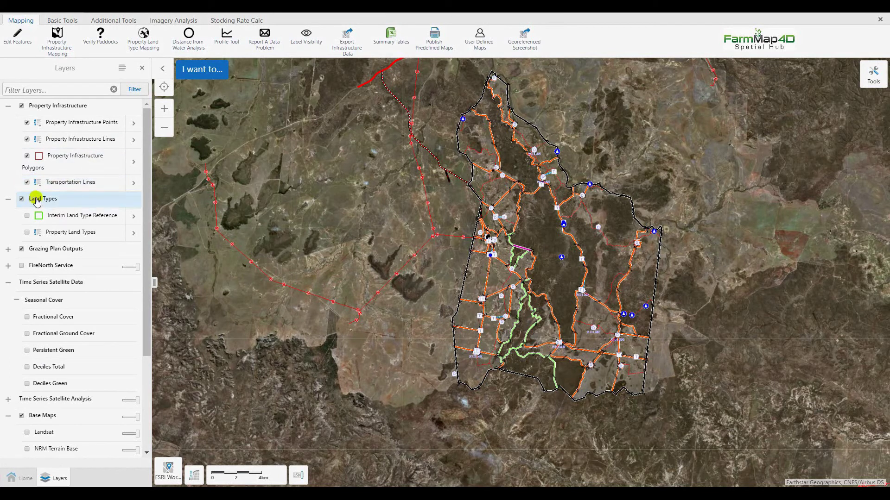
Step: Examine the colour legend of the Property Land Types layer and collapse it again
{"action": "left_click", "coordinate": [37, 233]}
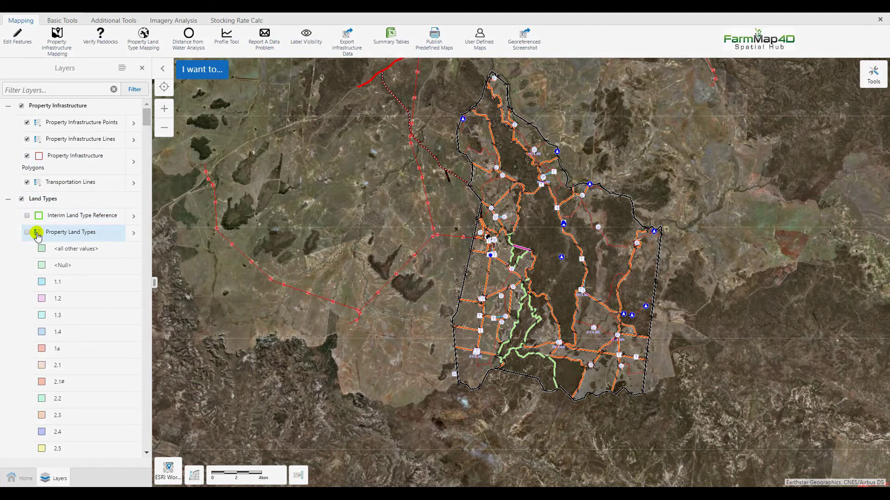
{"action": "scroll", "coordinate": [45, 288], "scroll_direction": "down", "scroll_amount": 3}
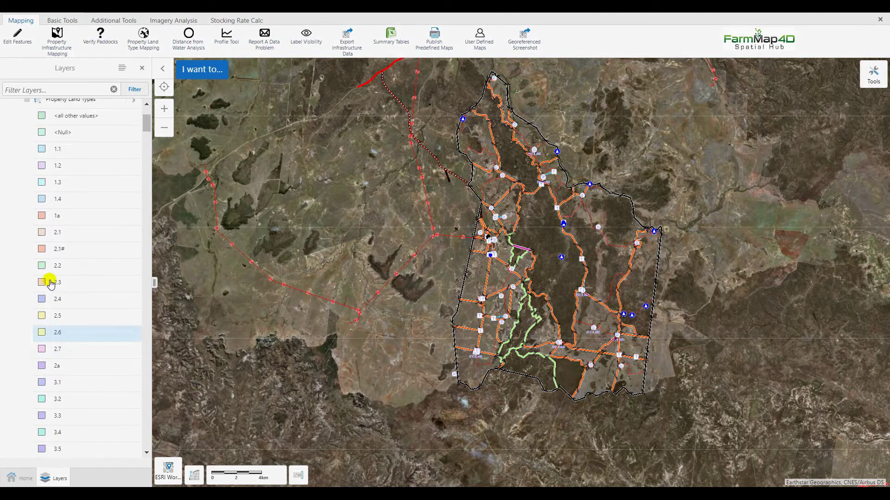
{"action": "scroll", "coordinate": [50, 284], "scroll_direction": "up", "scroll_amount": 5}
{"action": "left_click", "coordinate": [37, 234]}
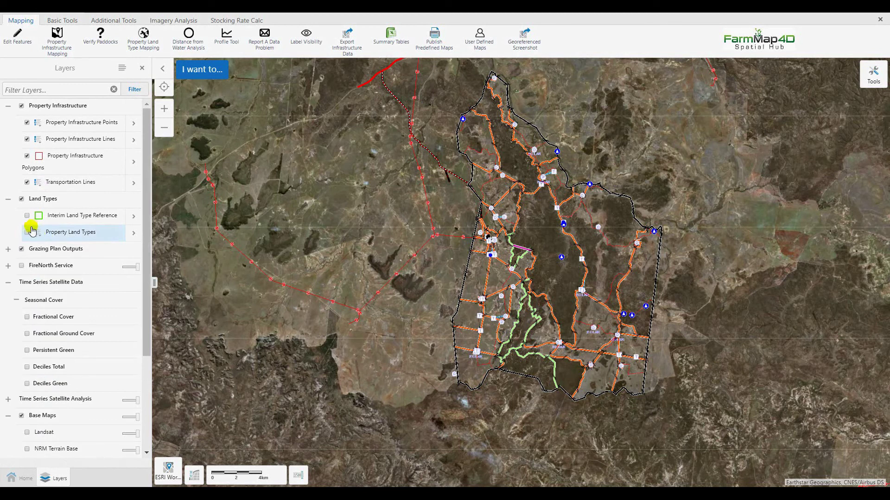
Step: Show and hide the Property Land Types layer, and do the same with the Interim Land Type Reference layer
{"action": "left_click", "coordinate": [28, 232]}
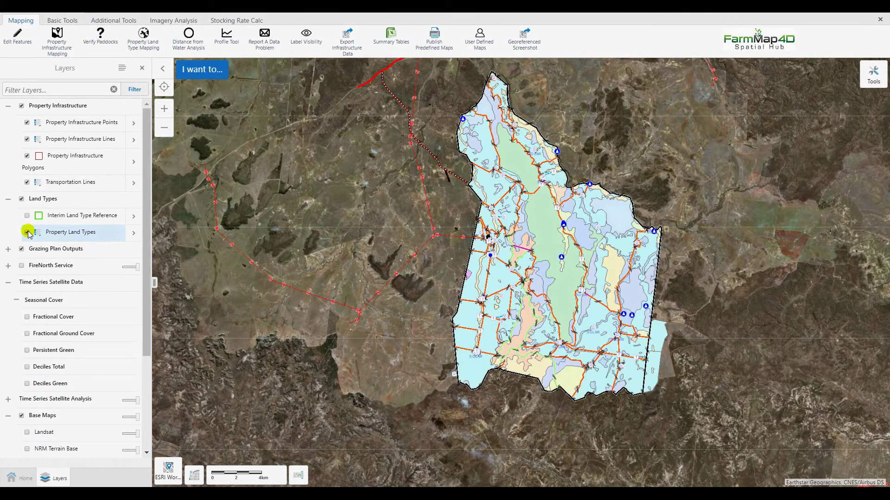
{"action": "left_click", "coordinate": [27, 232]}
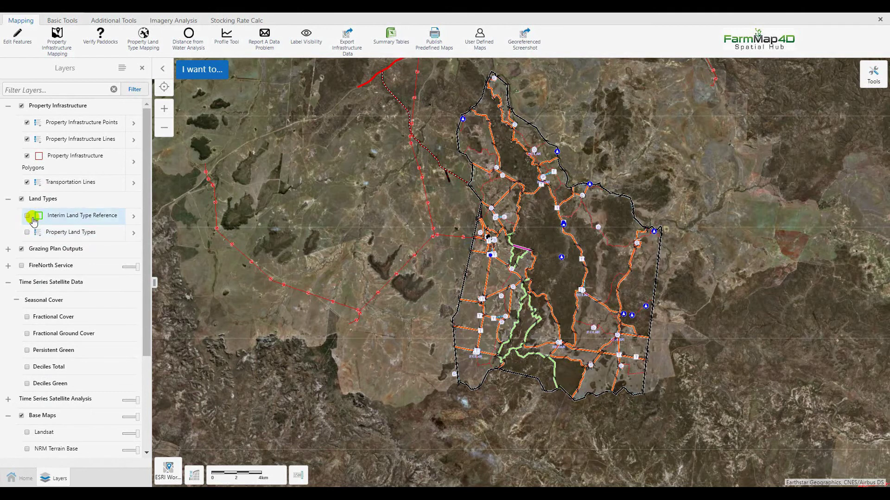
{"action": "left_click", "coordinate": [27, 216]}
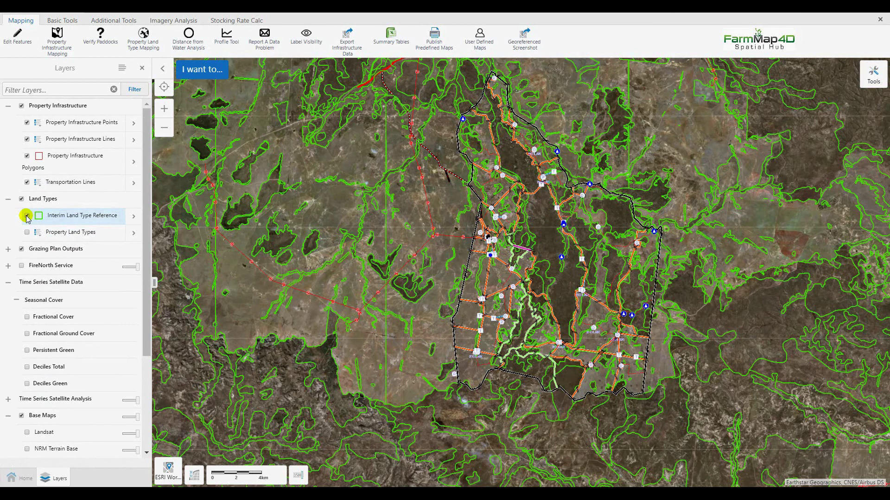
{"action": "left_click", "coordinate": [27, 216]}
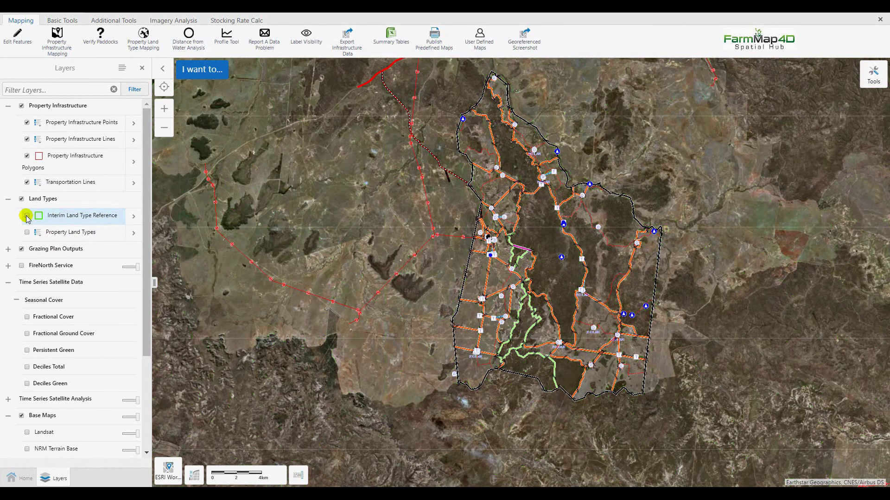
Step: Display the Grazing Circles layer from the Grazing Plan Outputs for Normal Season 1000m and examine its colour legend, collapsing the legend again
{"action": "left_click", "coordinate": [8, 250]}
{"action": "left_click", "coordinate": [27, 266]}
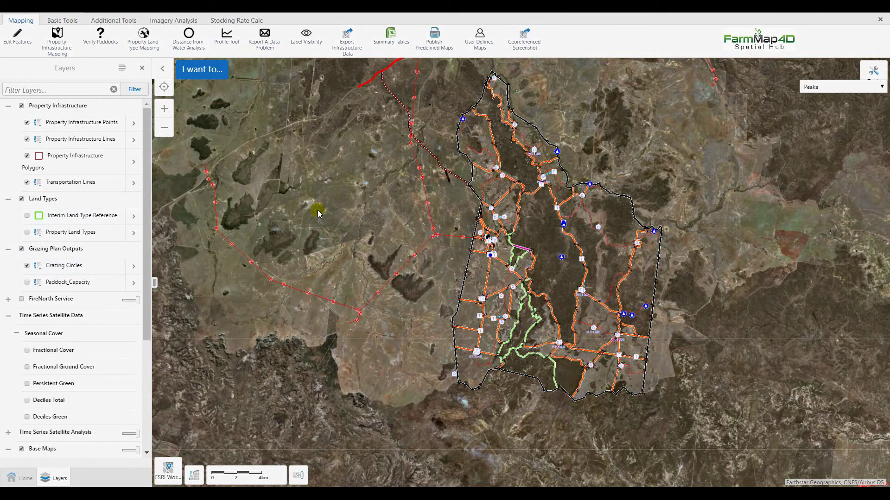
{"action": "left_click", "coordinate": [842, 87]}
{"action": "left_click", "coordinate": [831, 122]}
{"action": "left_click_drag", "start_coordinate": [702, 129], "coordinate": [683, 154]}
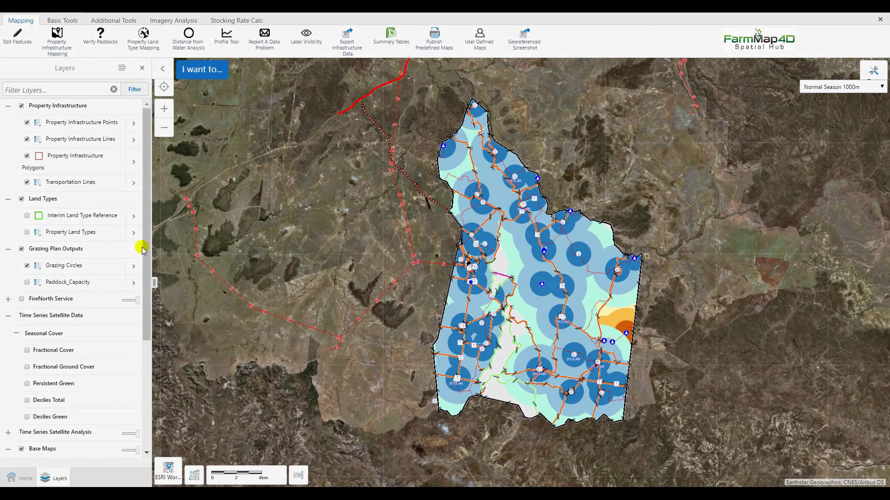
{"action": "left_click", "coordinate": [38, 268]}
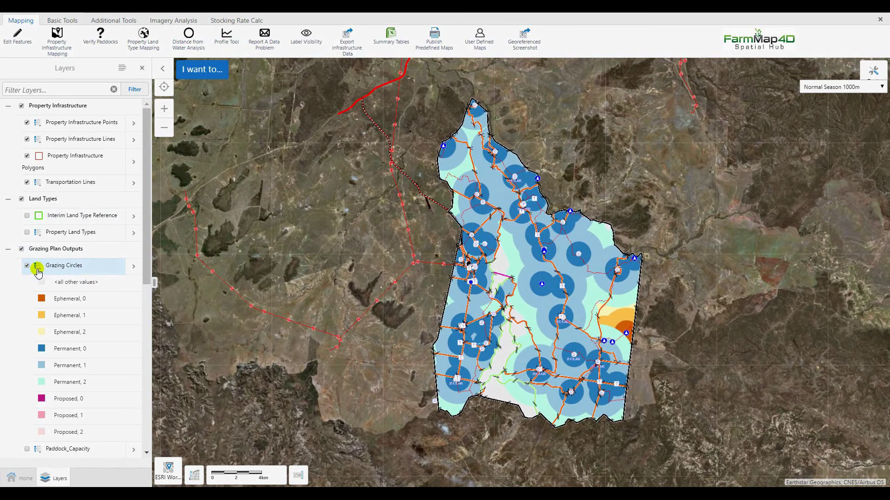
{"action": "left_click", "coordinate": [37, 268]}
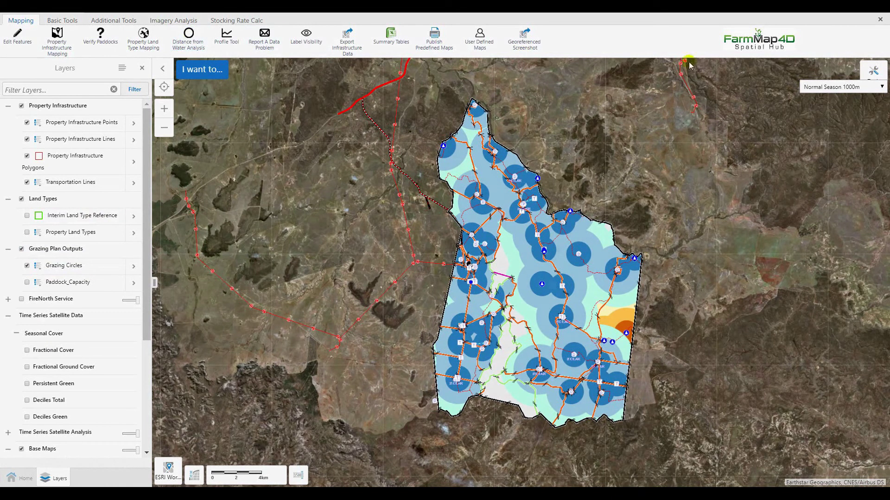
Step: Compare the grazing circles for Nov 2014, Aug 2014 and May 2014, and hide the Grazing Circles layer
{"action": "left_click", "coordinate": [847, 88]}
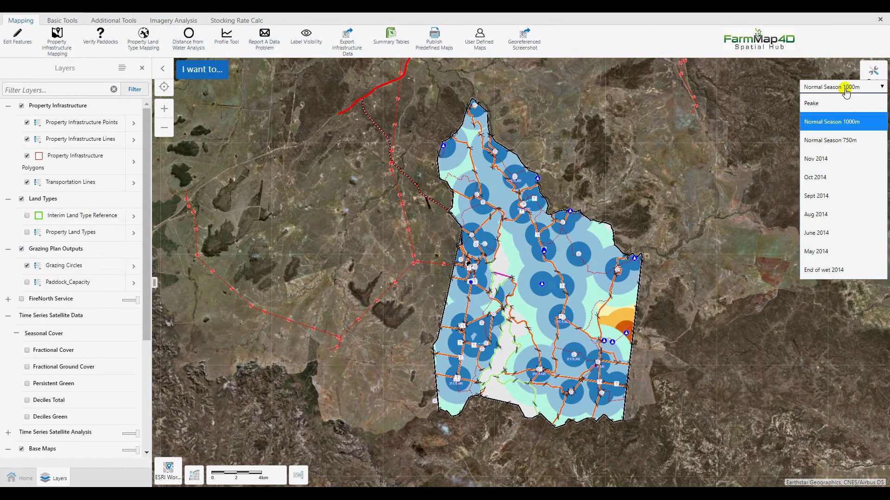
{"action": "left_click", "coordinate": [838, 164]}
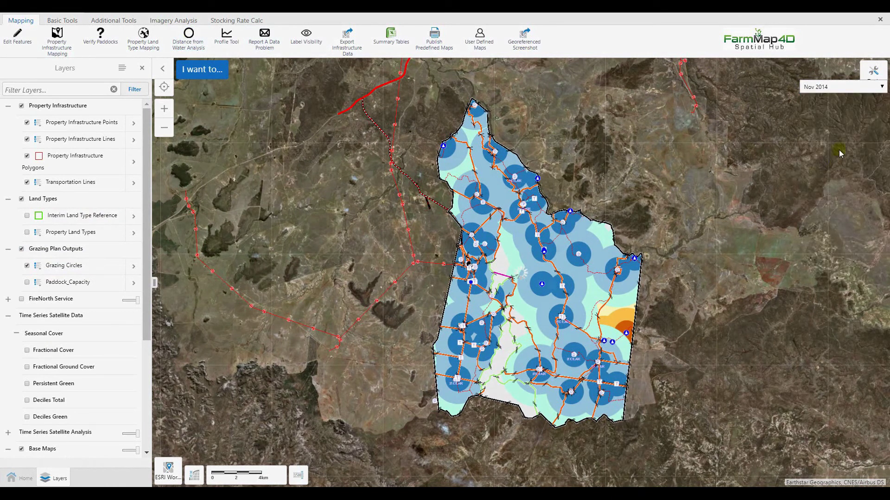
{"action": "left_click", "coordinate": [845, 89]}
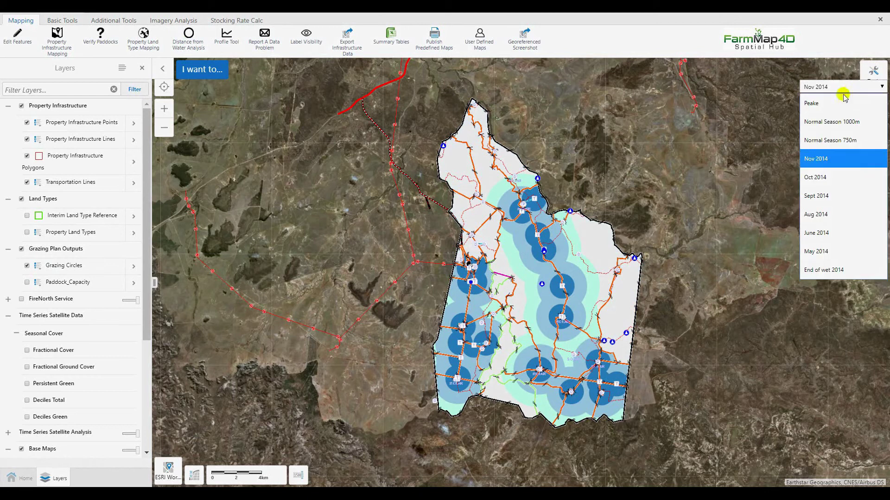
{"action": "left_click", "coordinate": [823, 214]}
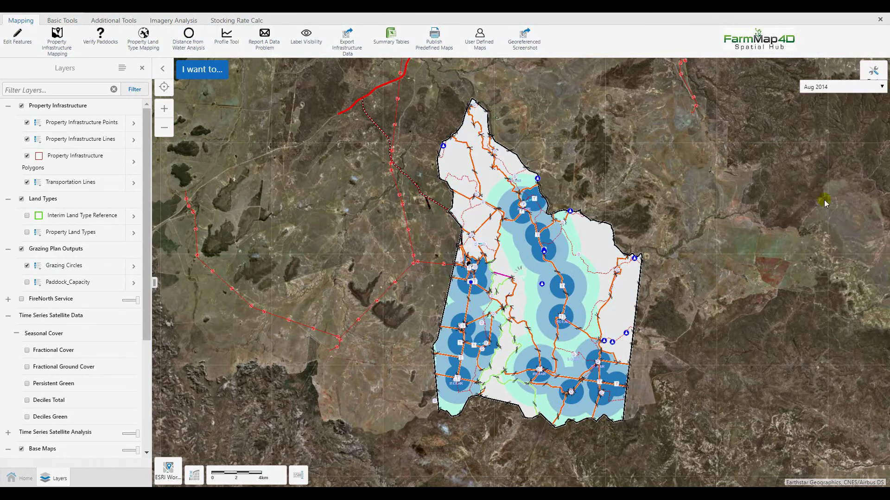
{"action": "left_click", "coordinate": [827, 87]}
{"action": "left_click", "coordinate": [814, 255]}
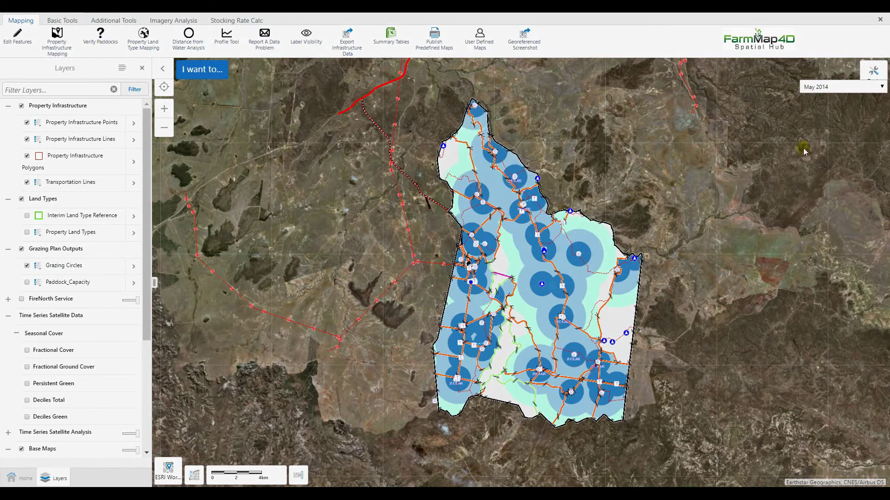
{"action": "left_click", "coordinate": [27, 266]}
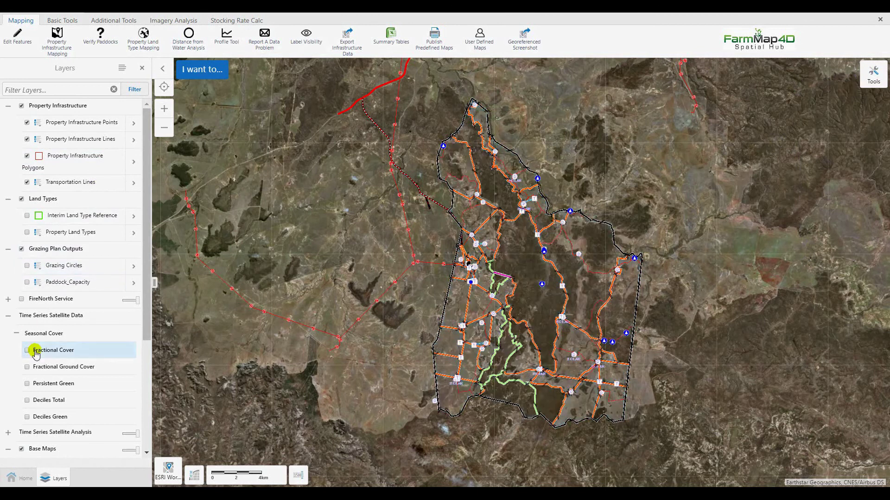
Step: Display the Fractional Ground Cover layer under Seasonal Cover and examine the Imagery Legend, closing the legend again
{"action": "scroll", "coordinate": [32, 358], "scroll_direction": "down", "scroll_amount": 3}
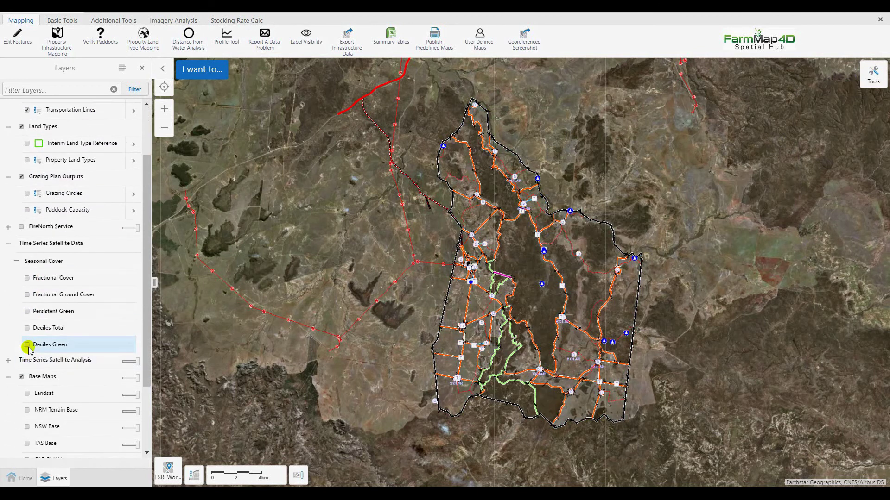
{"action": "left_click", "coordinate": [26, 295]}
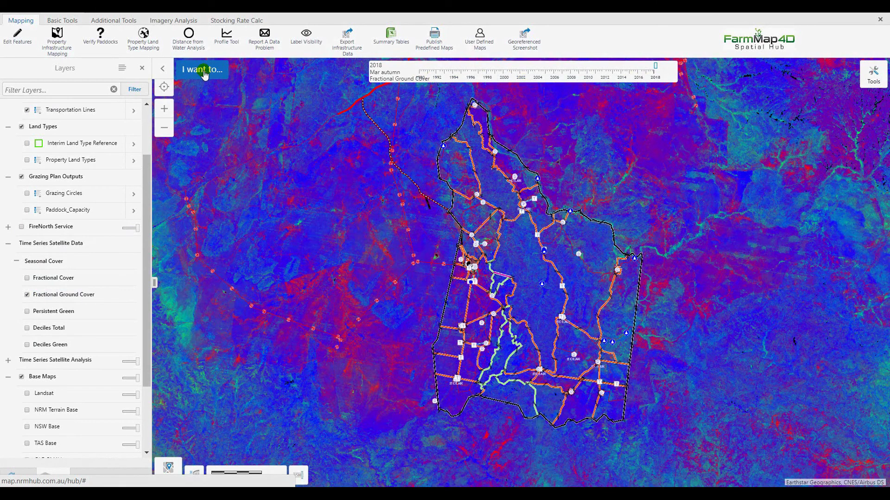
{"action": "left_click", "coordinate": [204, 74]}
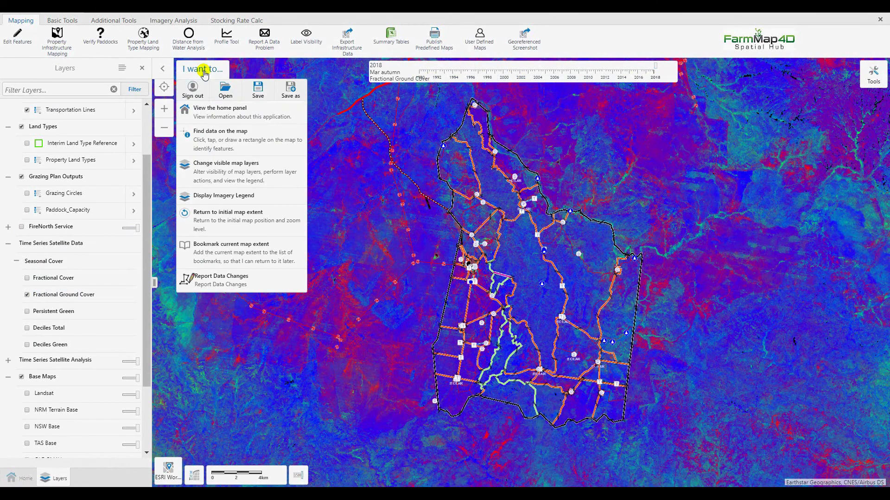
{"action": "left_click", "coordinate": [247, 195]}
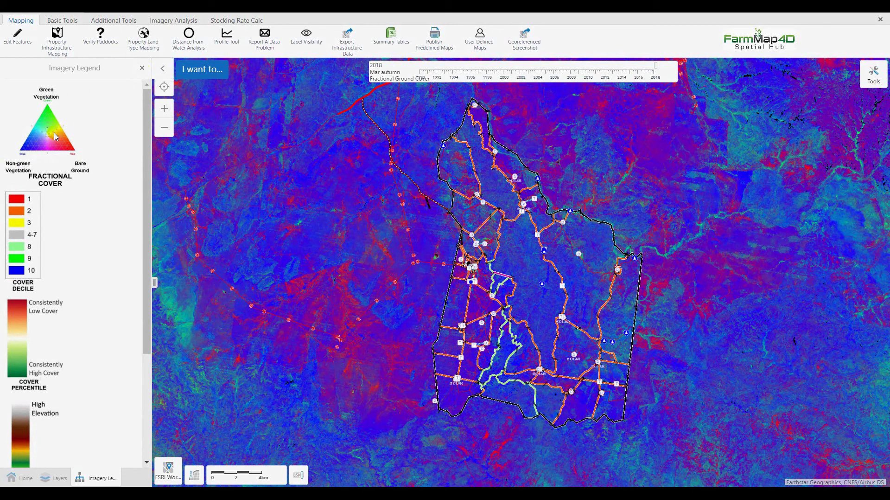
{"action": "left_click", "coordinate": [142, 69]}
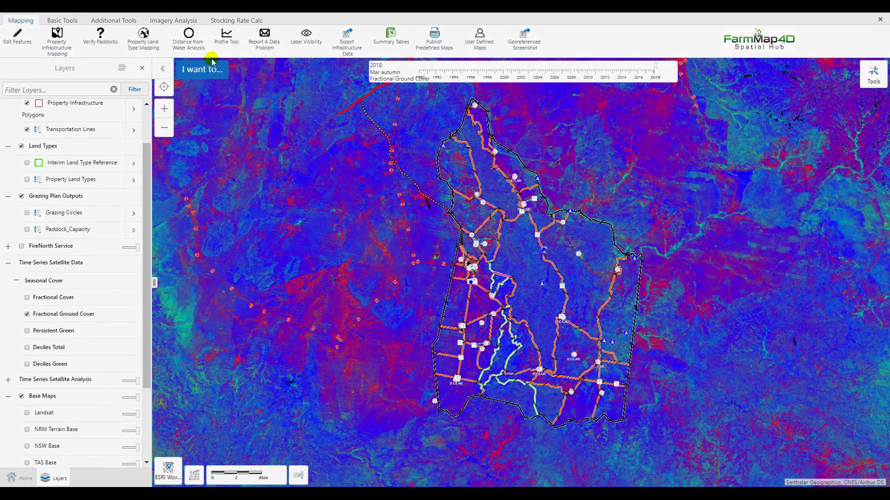
Step: Look over the Imagery Analysis tools and return to the Mapping tools
{"action": "left_click", "coordinate": [186, 21]}
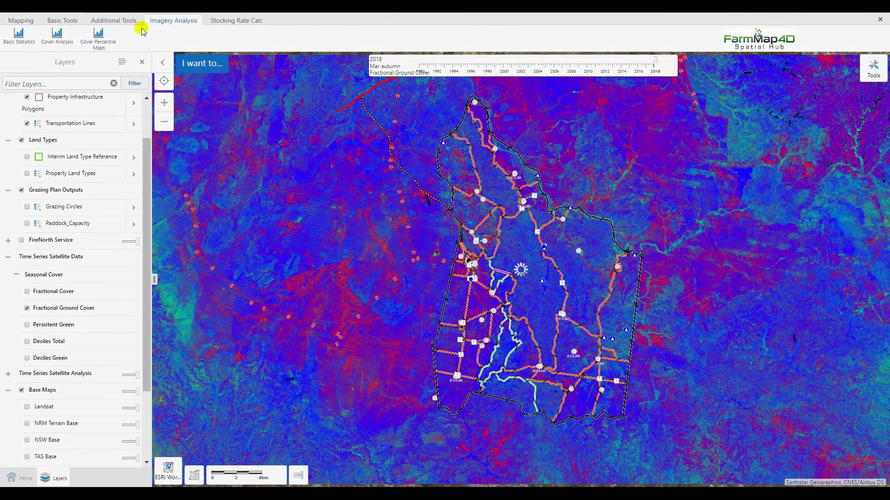
{"action": "left_click", "coordinate": [25, 22]}
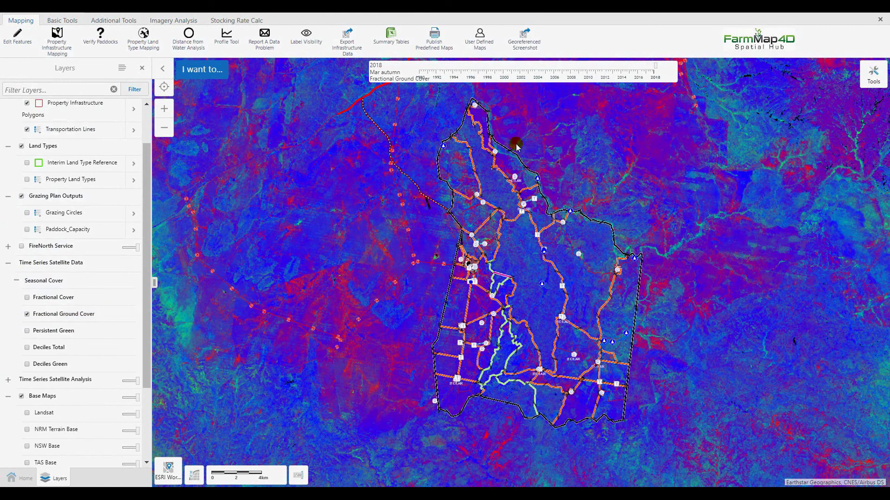
Step: View the Fractional Ground Cover imagery for Jun winter 2015, and hide the layer with its Time Series Satellite Data group collapsed
{"action": "left_click_drag", "start_coordinate": [654, 69], "coordinate": [633, 70]}
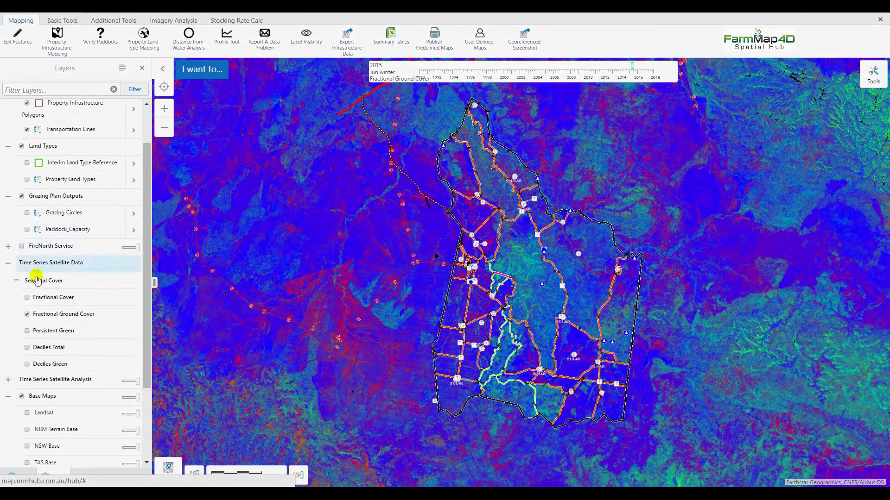
{"action": "left_click", "coordinate": [27, 315]}
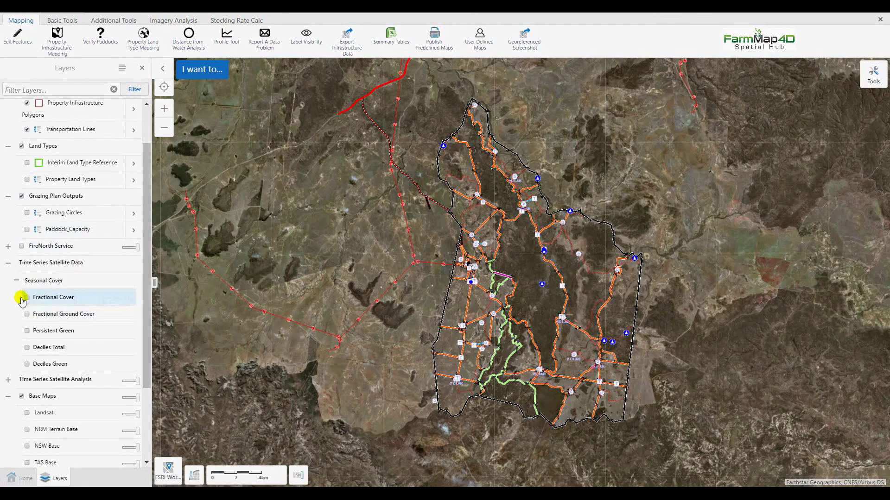
{"action": "left_click", "coordinate": [9, 266]}
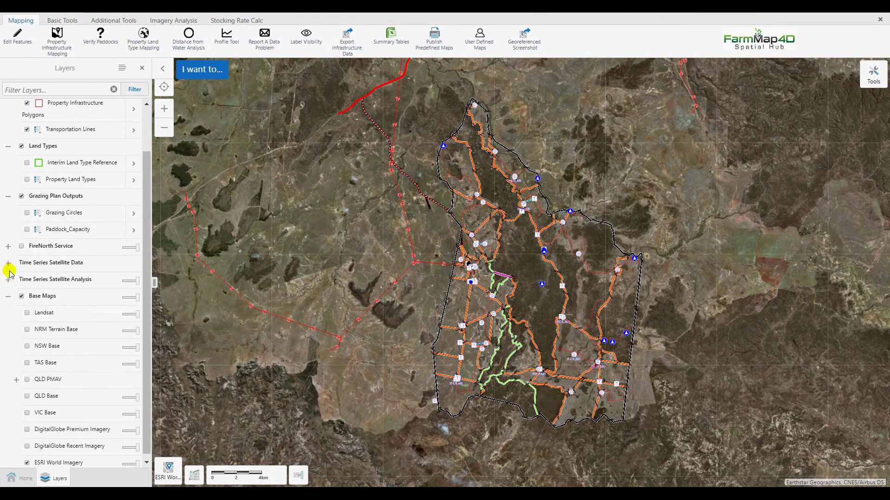
Step: Show the Home information and look over the Mapping and Basic Tools sets
{"action": "left_click", "coordinate": [27, 479]}
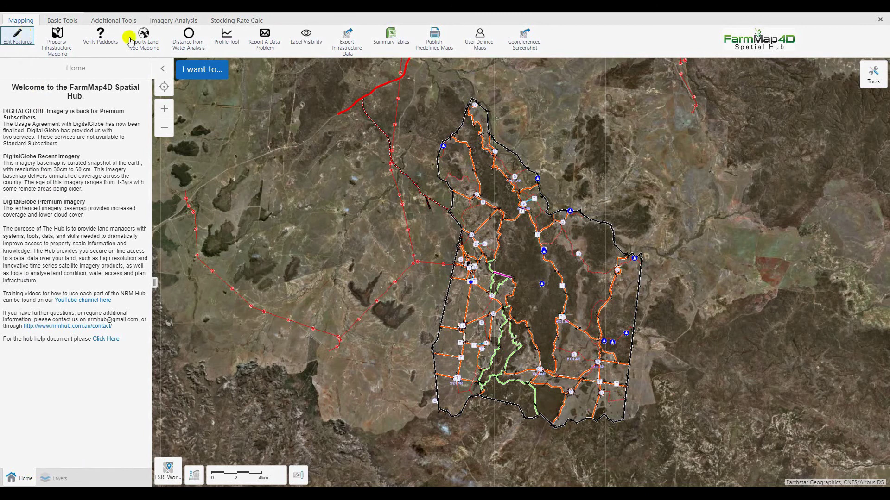
{"action": "left_click", "coordinate": [862, 86]}
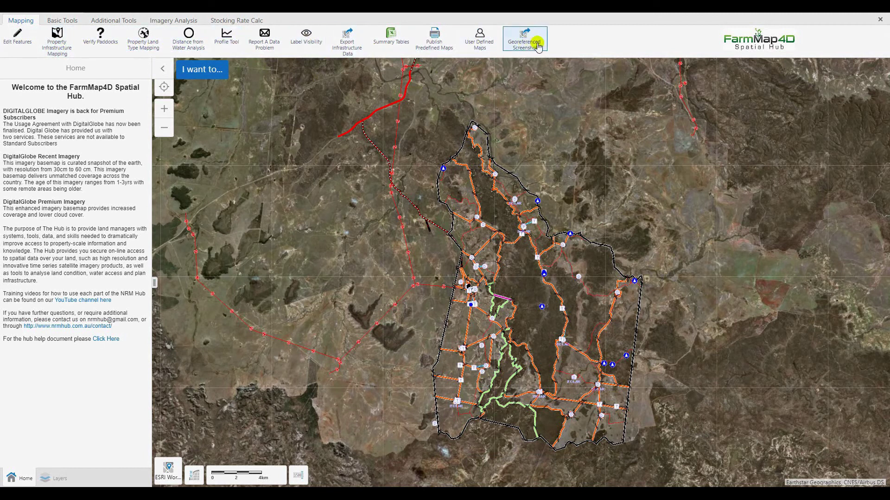
{"action": "left_click", "coordinate": [58, 21]}
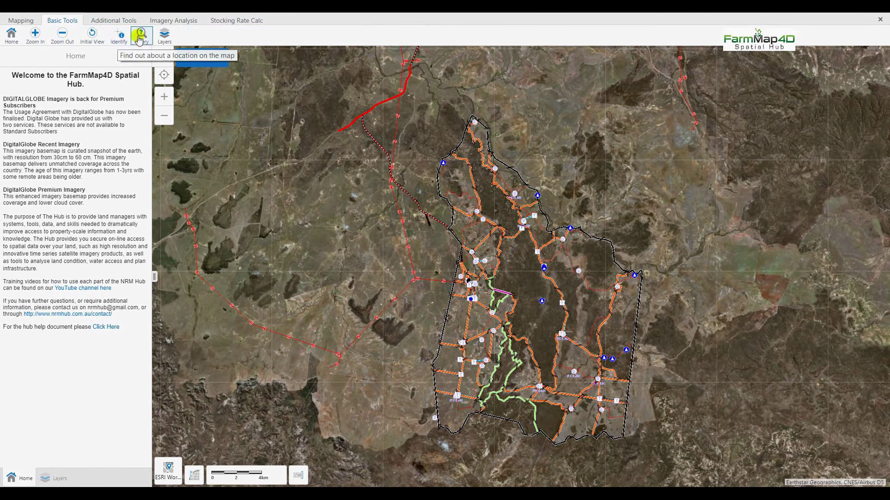
Step: Examine the line, distance and point tool options in the Additional Tools set, along with the GPX and data upload tools
{"action": "left_click", "coordinate": [112, 24]}
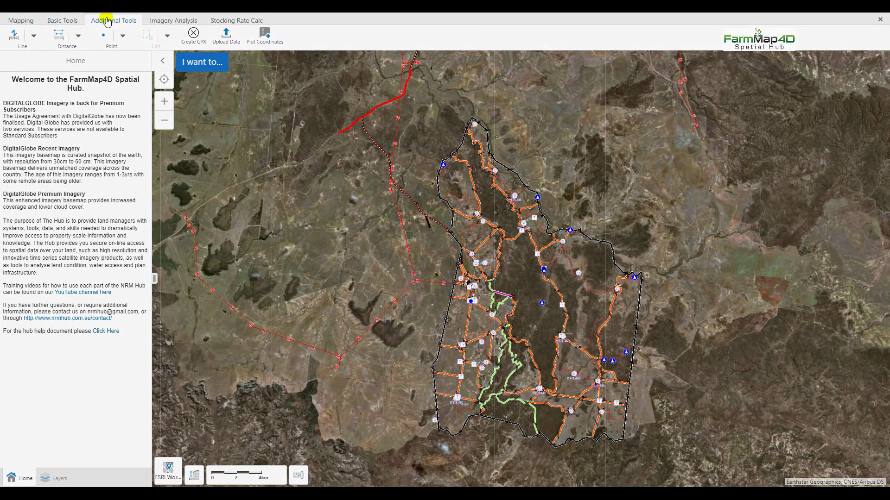
{"action": "left_click", "coordinate": [35, 41]}
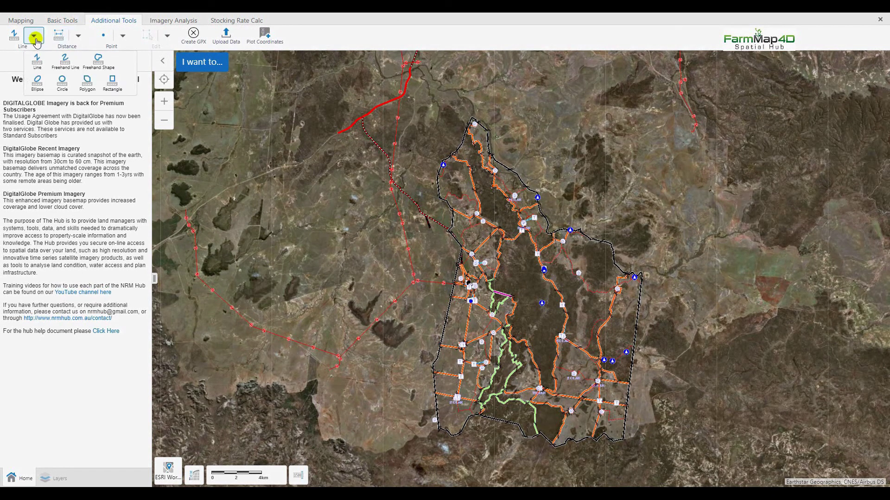
{"action": "left_click", "coordinate": [35, 37]}
{"action": "left_click", "coordinate": [79, 38]}
{"action": "left_click", "coordinate": [80, 37]}
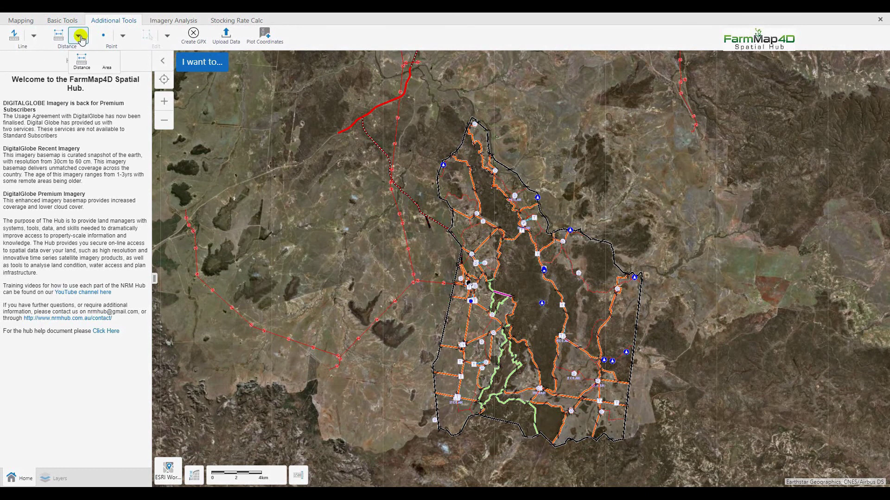
{"action": "left_click", "coordinate": [122, 37]}
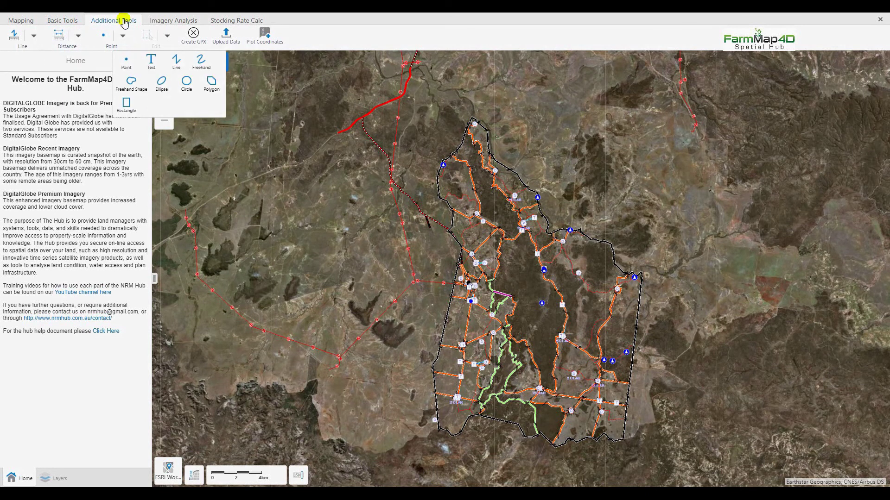
{"action": "left_click", "coordinate": [123, 18]}
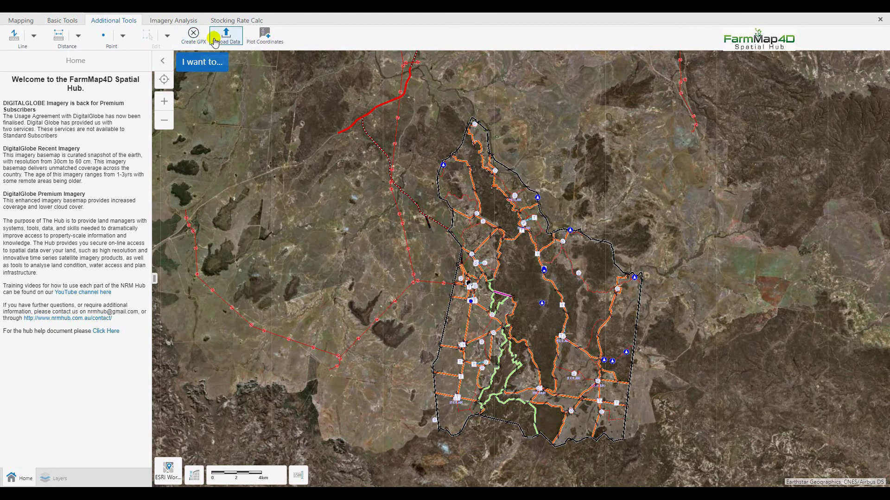
Step: Review the tools in the Imagery Analysis and Stocking Rate Calc sets
{"action": "left_click", "coordinate": [180, 23]}
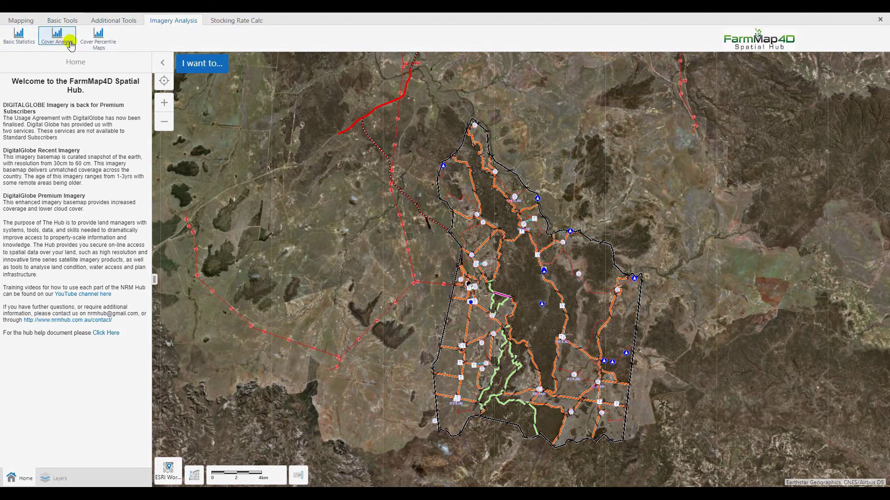
{"action": "left_click", "coordinate": [229, 24]}
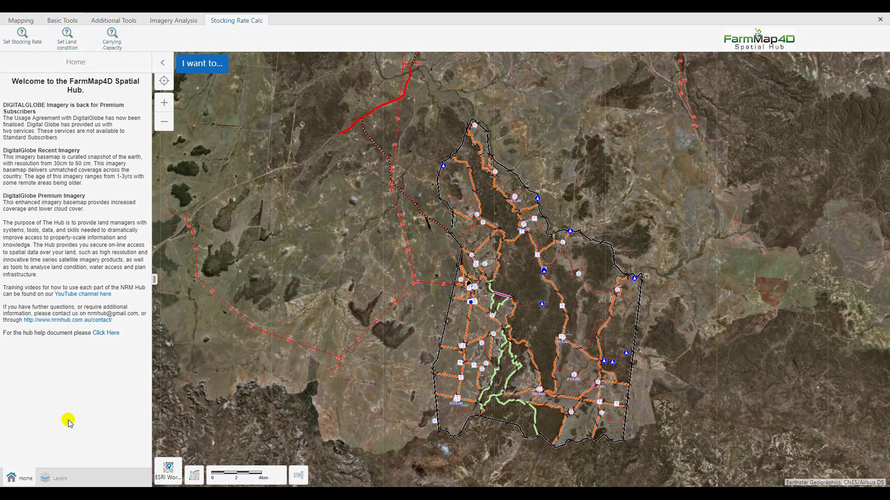
Step: Show and hide the Paddock_Capacity layer from the layer list, and return to the Mapping tools
{"action": "left_click", "coordinate": [59, 480]}
{"action": "left_click", "coordinate": [27, 225]}
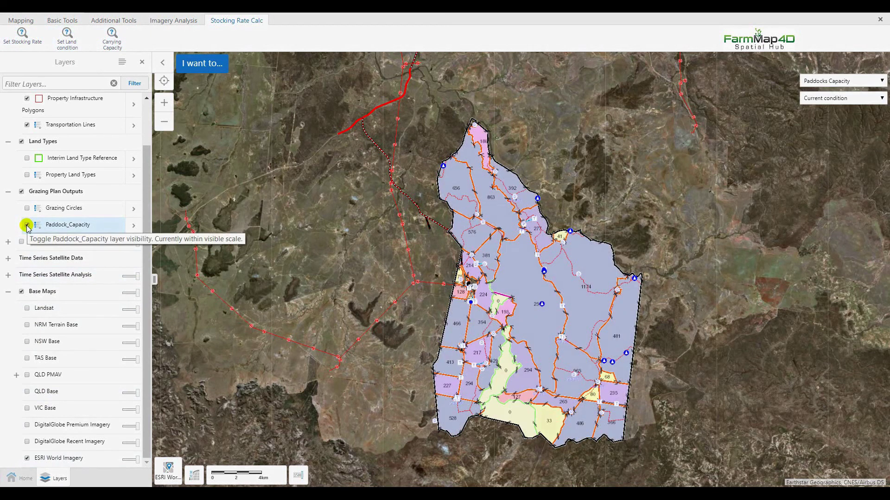
{"action": "left_click", "coordinate": [27, 225]}
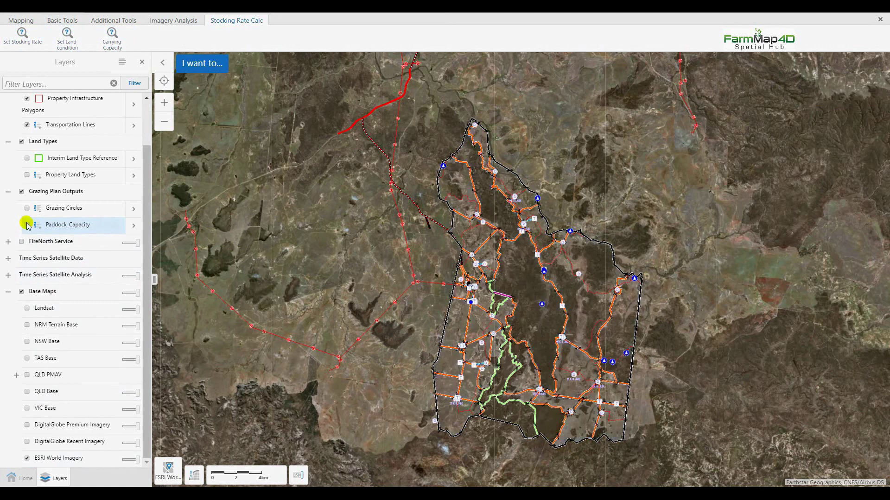
{"action": "left_click", "coordinate": [31, 21]}
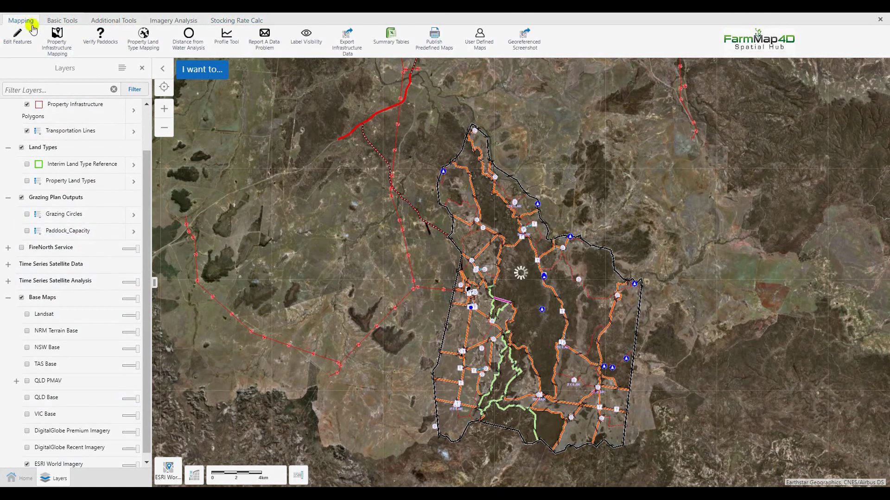